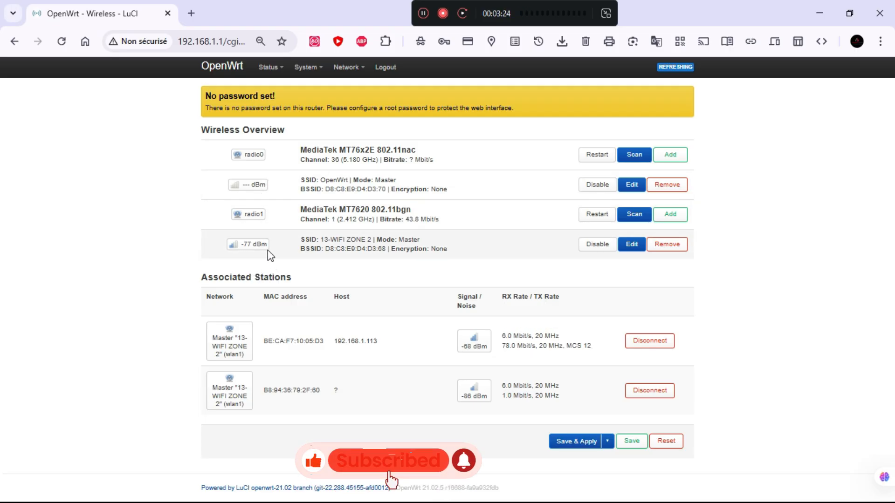
- Set the ESSID of the 5 GHz OpenWrt network on radio0 to "13-WIFI ZONE 2" and save the network settings
{"action": "left_click", "coordinate": [632, 184]}
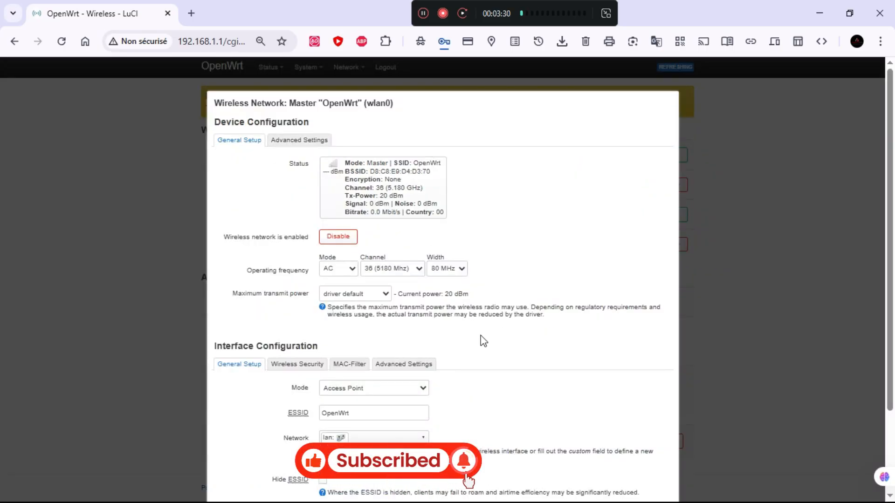
{"action": "scroll", "coordinate": [428, 352], "scroll_direction": "down", "scroll_amount": 2}
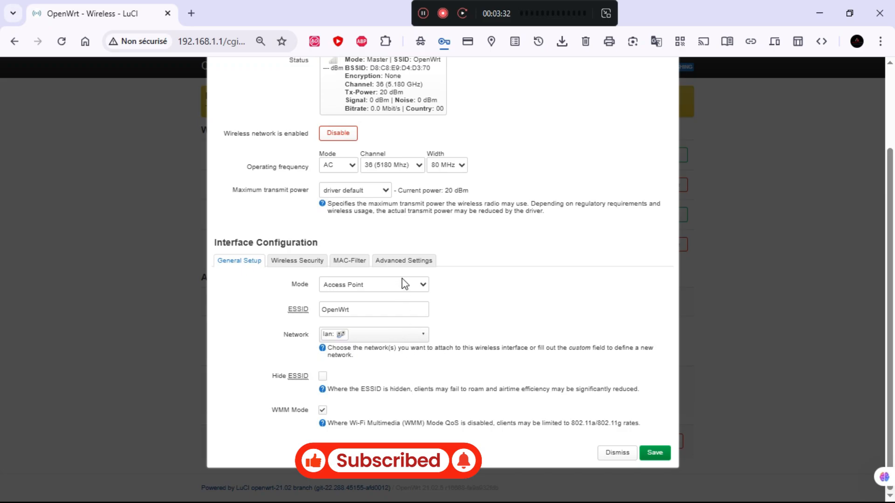
{"action": "scroll", "coordinate": [428, 148], "scroll_direction": "up", "scroll_amount": 1}
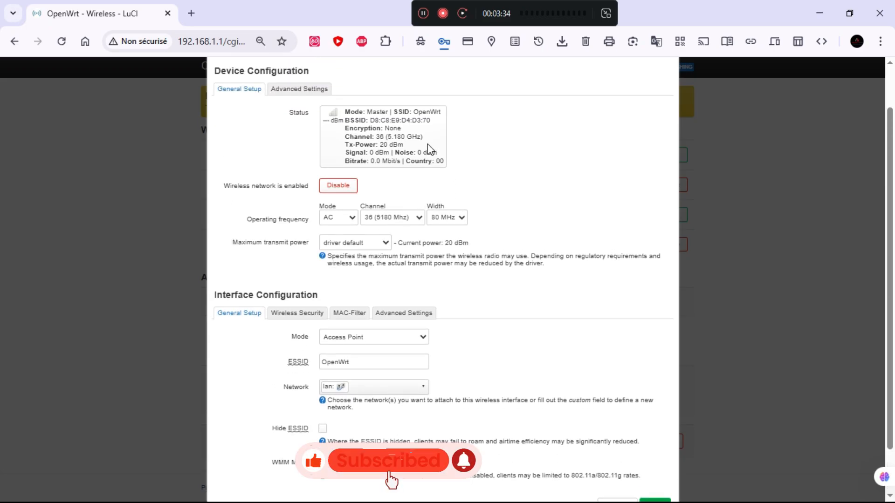
{"action": "scroll", "coordinate": [428, 148], "scroll_direction": "up", "scroll_amount": 1}
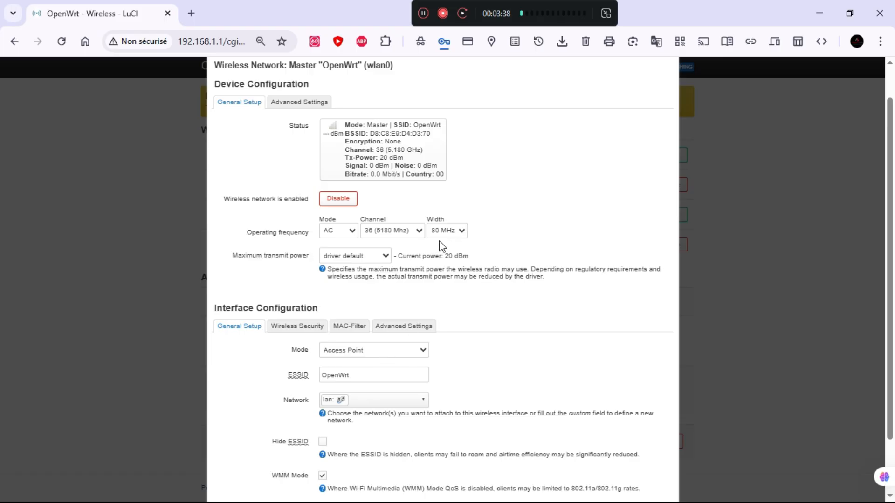
{"action": "scroll", "coordinate": [403, 381], "scroll_direction": "down", "scroll_amount": 1}
{"action": "scroll", "coordinate": [402, 381], "scroll_direction": "down", "scroll_amount": 2}
{"action": "left_click", "coordinate": [376, 304]}
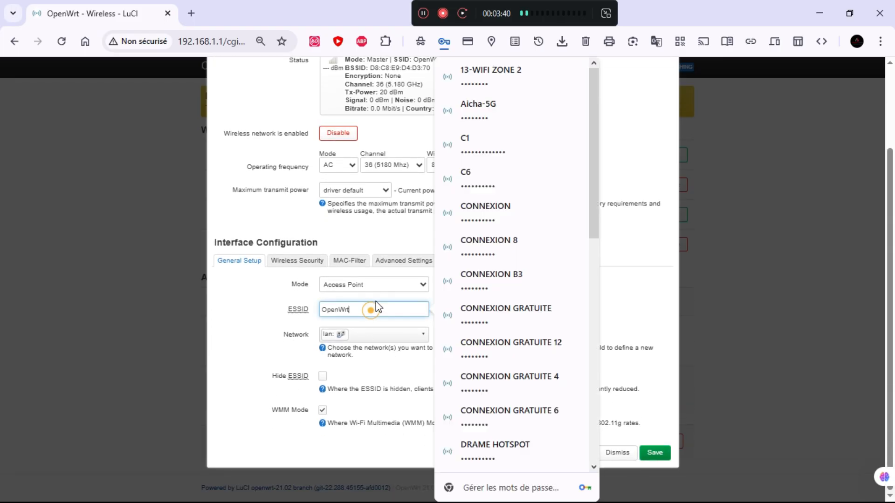
{"action": "key", "text": "BackSpace"}
{"action": "key", "text": "BackSpace"}
{"action": "key", "text": "BackSpace"}
{"action": "key", "text": "BackSpace"}
{"action": "key", "text": "BackSpace"}
{"action": "key", "text": "BackSpace"}
{"action": "key", "text": "BackSpace"}
{"action": "type", "text": "13"}
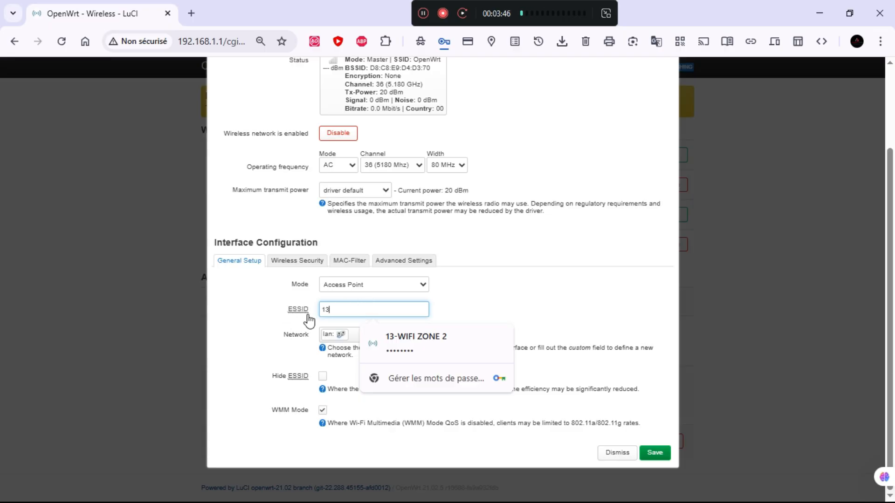
{"action": "scroll", "coordinate": [396, 115], "scroll_direction": "up", "scroll_amount": 2}
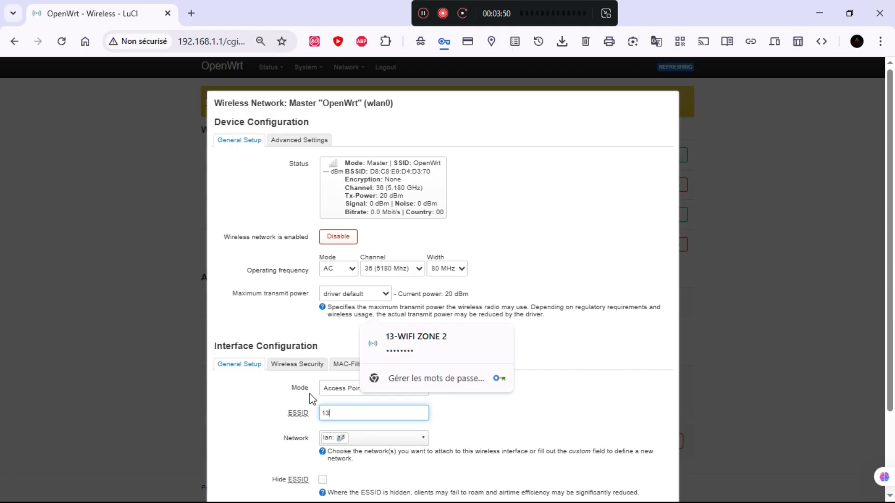
{"action": "scroll", "coordinate": [309, 394], "scroll_direction": "down", "scroll_amount": 1}
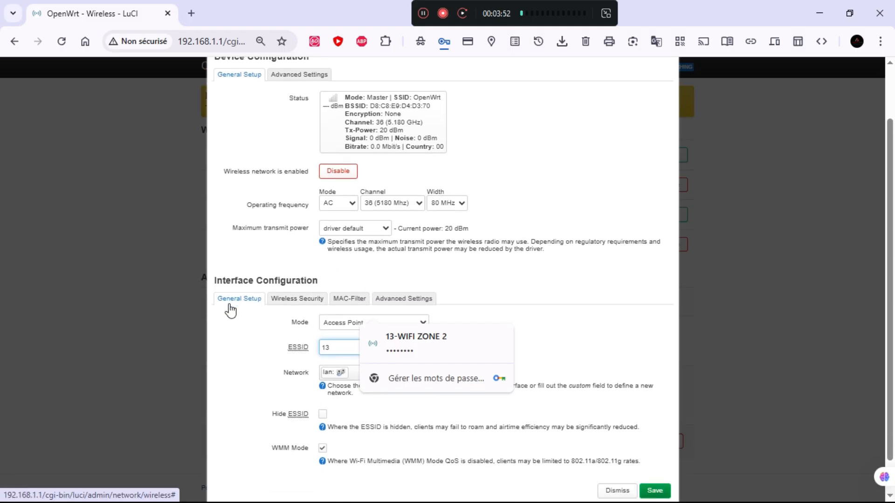
{"action": "scroll", "coordinate": [313, 312], "scroll_direction": "down", "scroll_amount": 1}
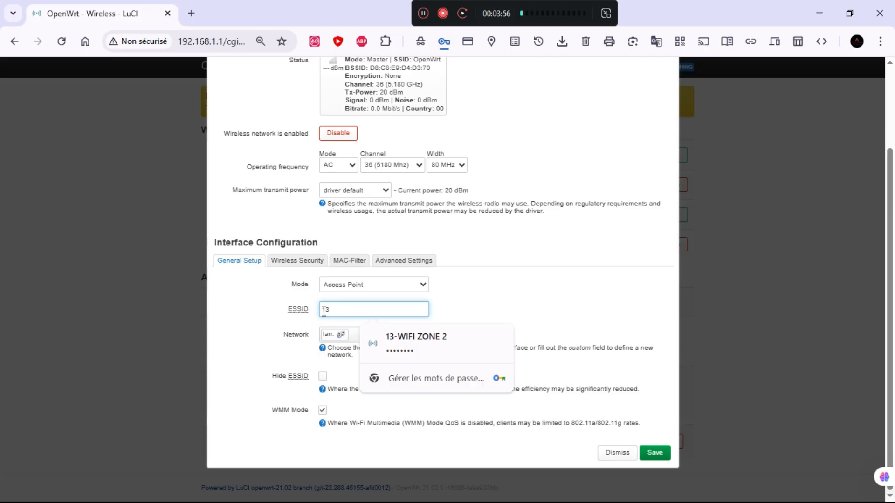
{"action": "left_click", "coordinate": [411, 342]}
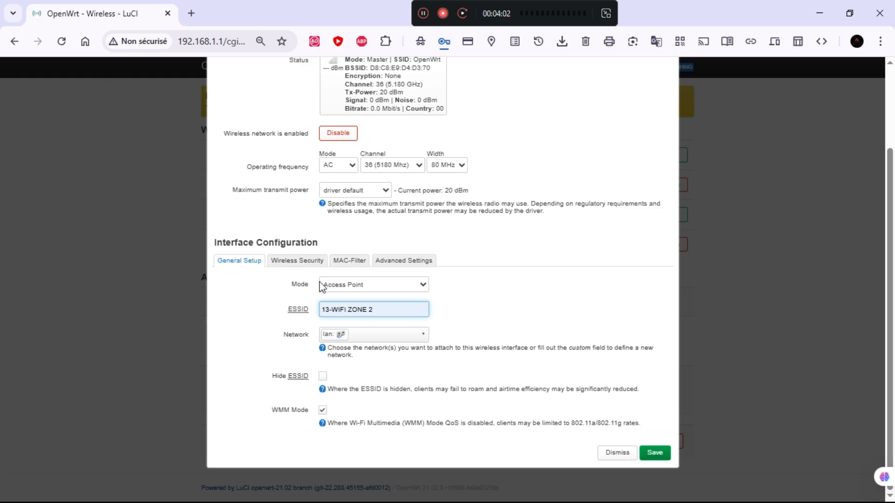
{"action": "left_click", "coordinate": [657, 453]}
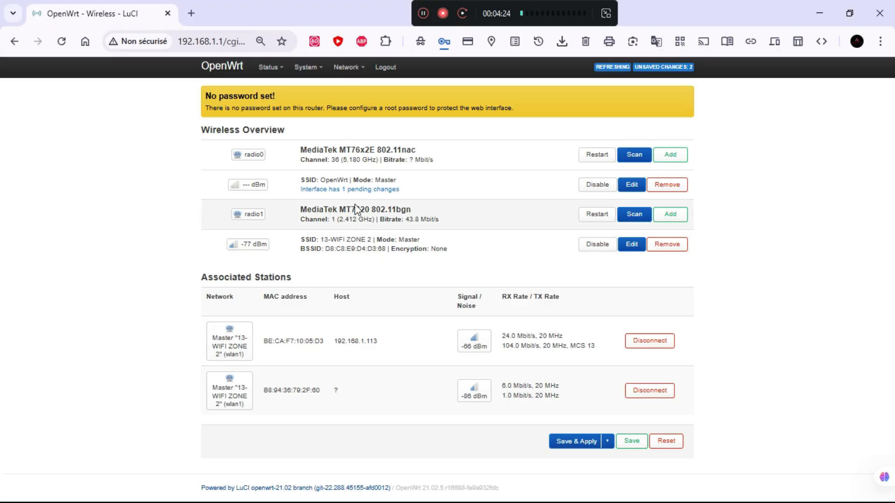
- Review the pending wireless configuration changes for the radio0 network and apply them to the router
{"action": "mouse_move", "coordinate": [299, 66]}
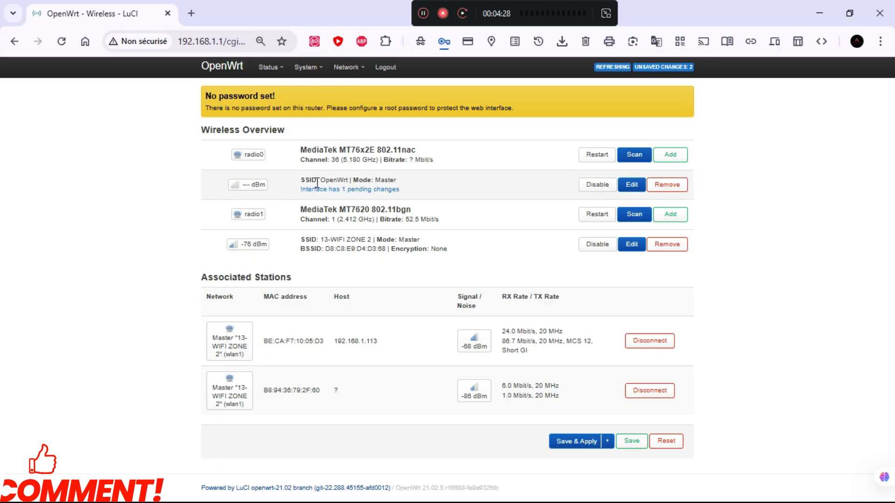
{"action": "left_click", "coordinate": [370, 191]}
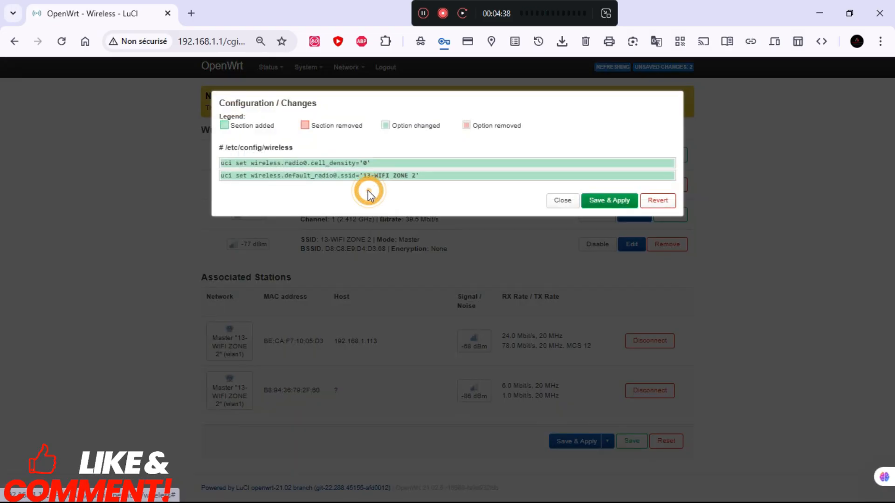
{"action": "left_click", "coordinate": [611, 203]}
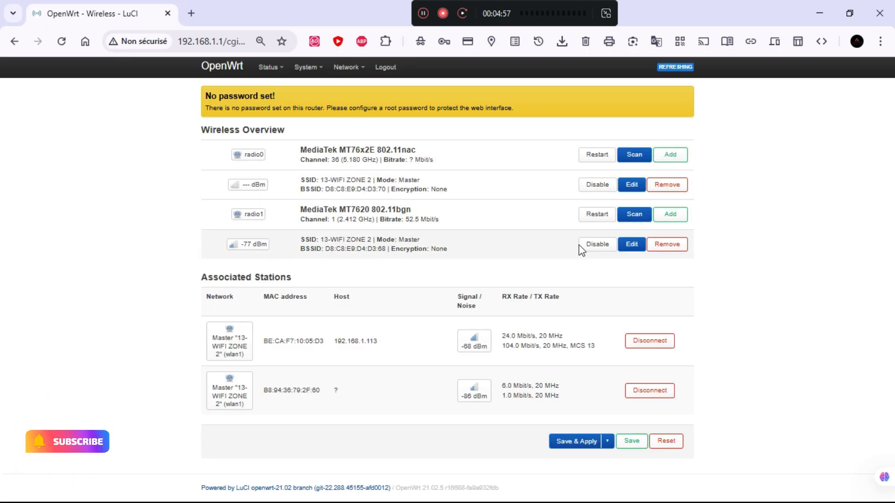
- Examine the device and interface settings of the 2.4 GHz network on radio1 and close them by saving
{"action": "left_click", "coordinate": [633, 245]}
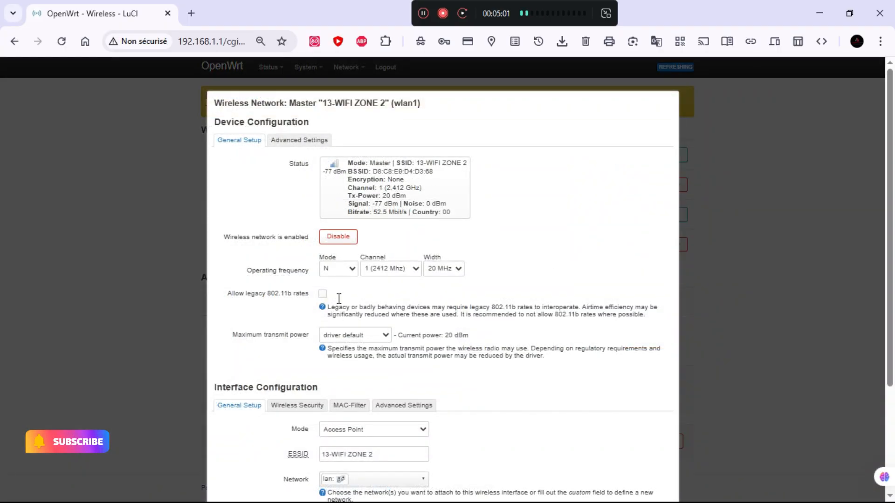
{"action": "scroll", "coordinate": [403, 335], "scroll_direction": "down", "scroll_amount": 3}
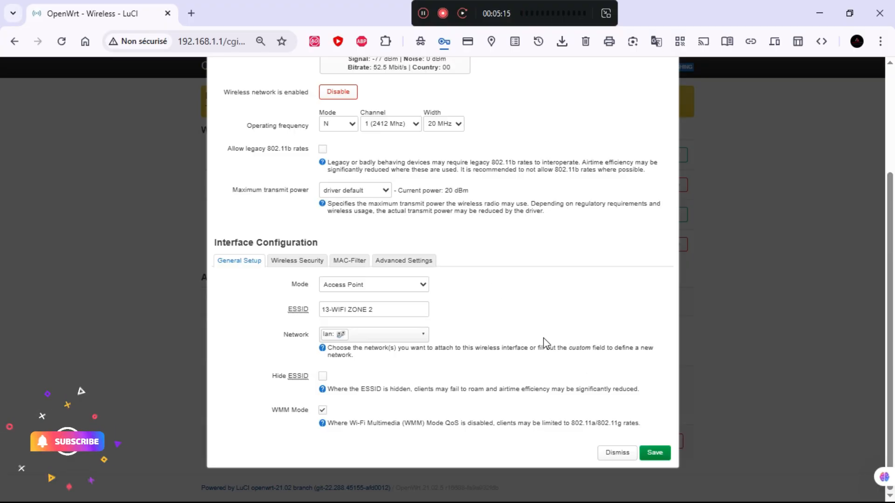
{"action": "scroll", "coordinate": [545, 344], "scroll_direction": "up", "scroll_amount": 3}
{"action": "scroll", "coordinate": [546, 344], "scroll_direction": "down", "scroll_amount": 3}
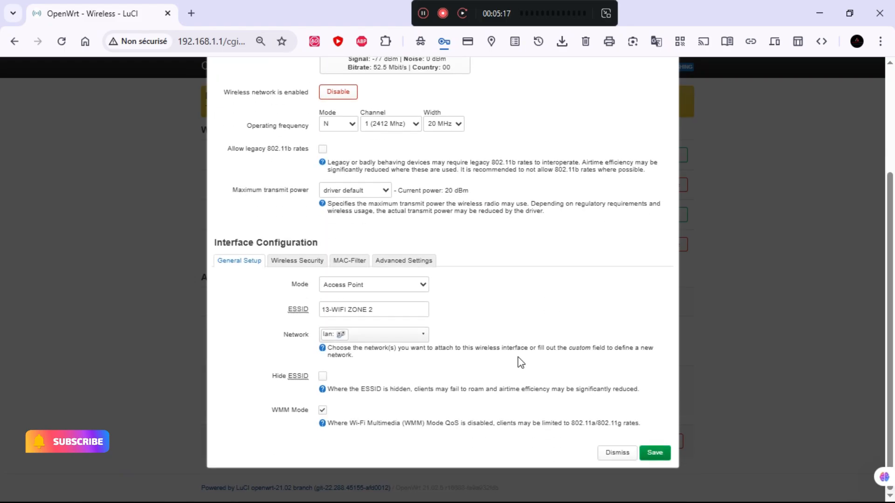
{"action": "left_click", "coordinate": [655, 459]}
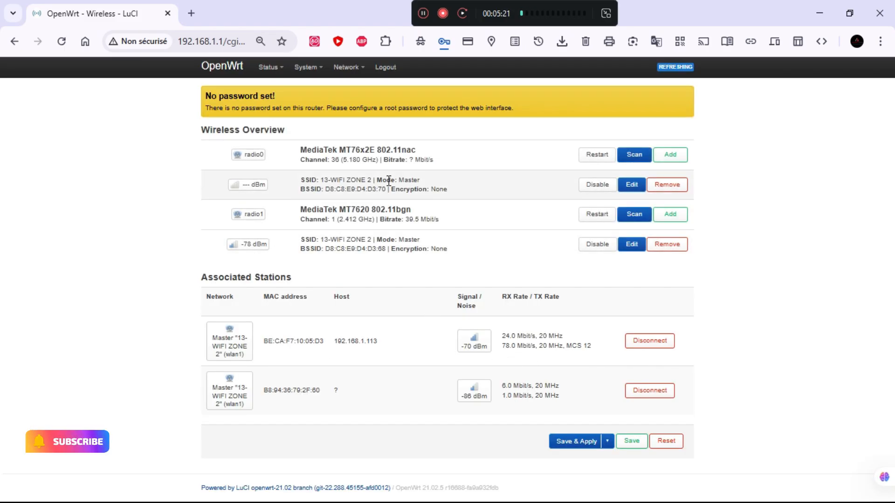
- Disable DHCP on the LAN interface by enabling Ignore interface in its DHCP server settings, and save
{"action": "mouse_move", "coordinate": [348, 68]}
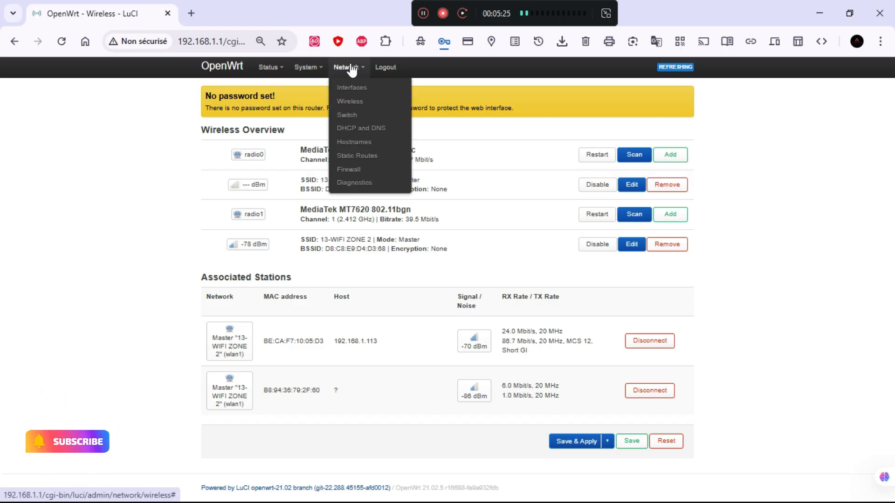
{"action": "left_click", "coordinate": [353, 93]}
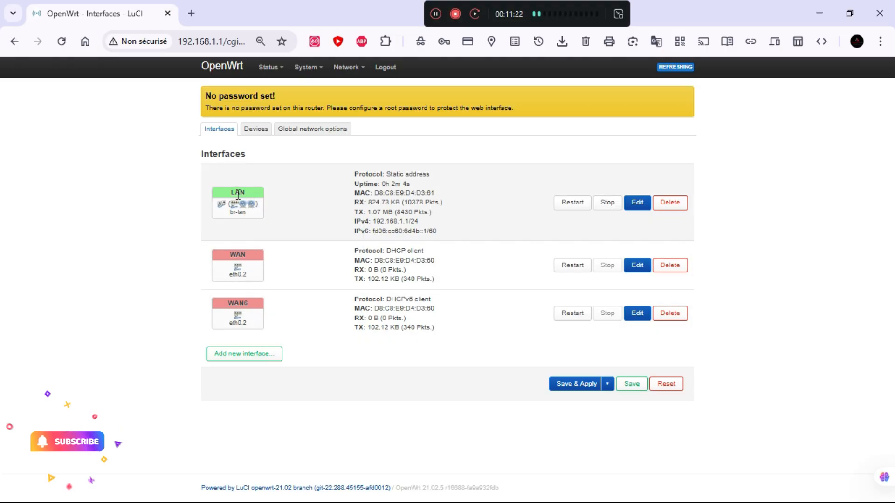
{"action": "left_click", "coordinate": [638, 204]}
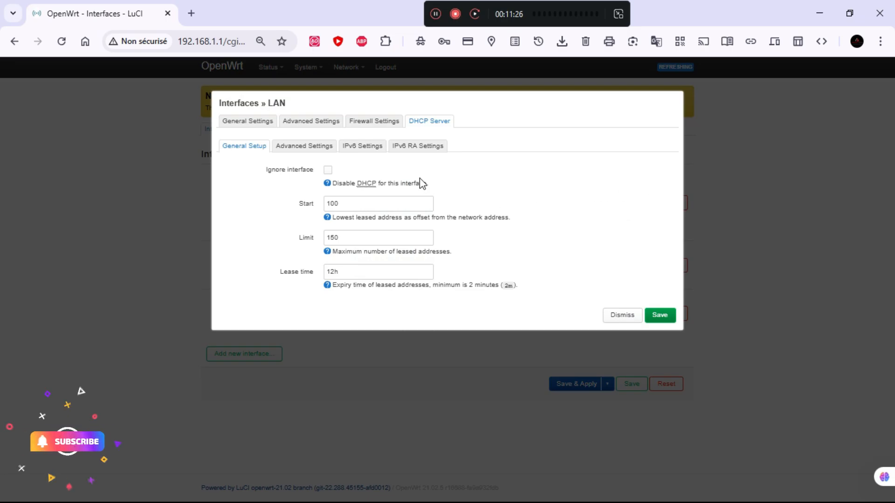
{"action": "left_click", "coordinate": [247, 121]}
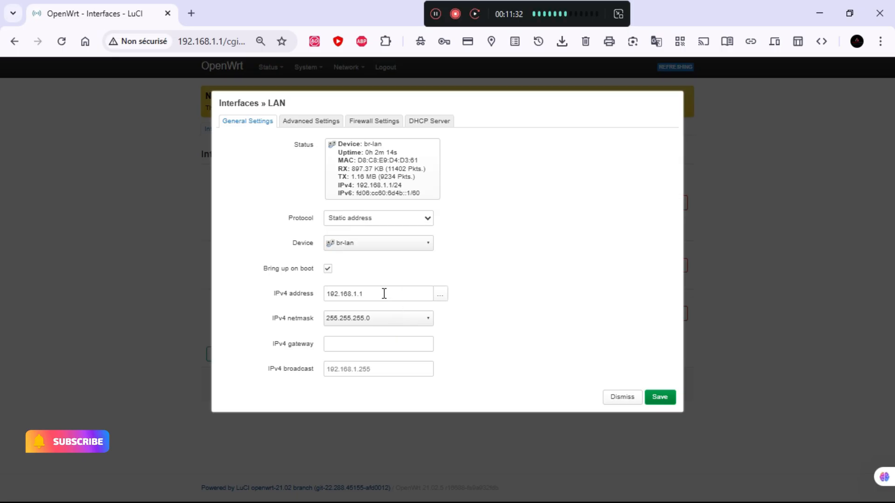
{"action": "left_click", "coordinate": [439, 125]}
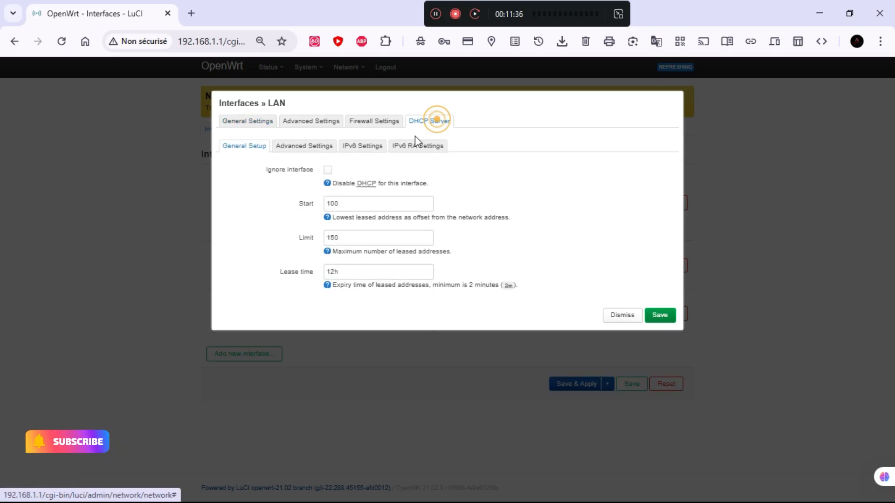
{"action": "left_click", "coordinate": [328, 170]}
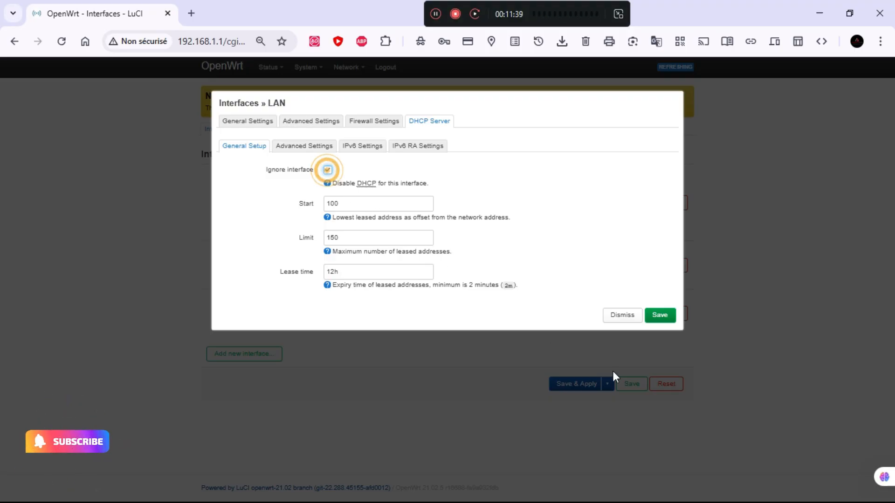
{"action": "left_click", "coordinate": [664, 318]}
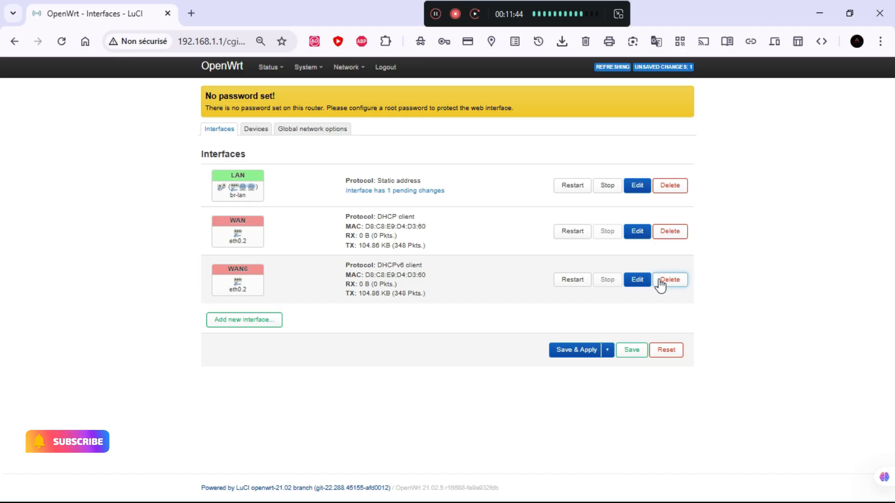
- Review the pending DHCP configuration change for the LAN interface and apply it
{"action": "mouse_move", "coordinate": [346, 67]}
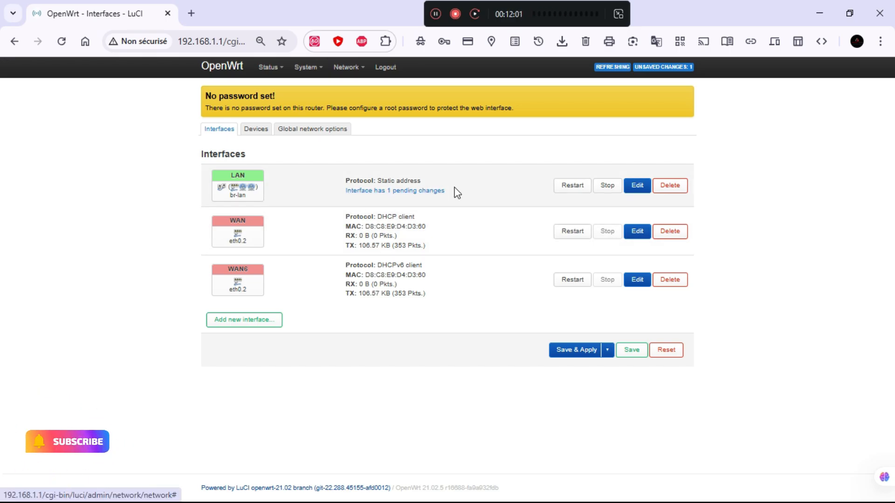
{"action": "left_click", "coordinate": [396, 192]}
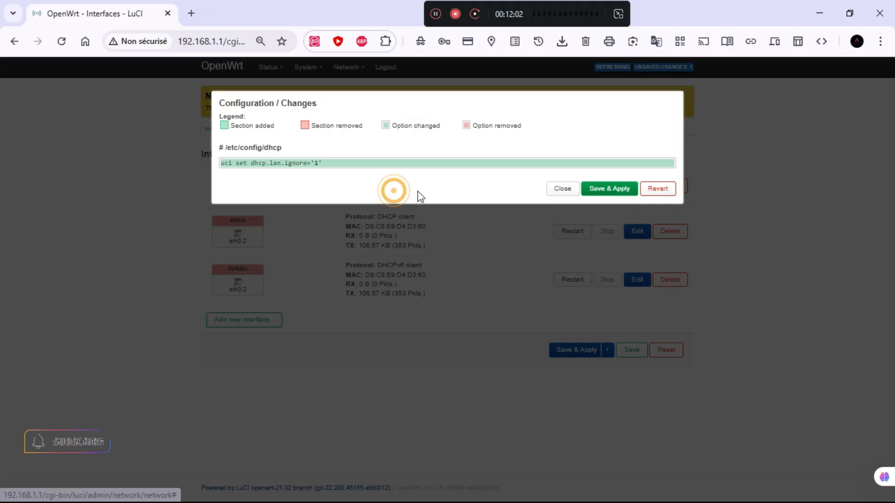
{"action": "left_click", "coordinate": [616, 189]}
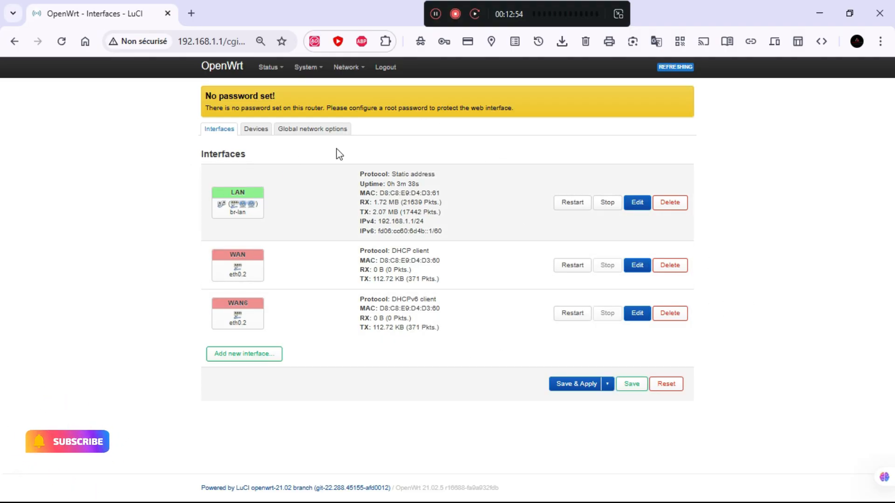
- Check the computer's network connection status in Windows and return to the maximized router interface
{"action": "mouse_move", "coordinate": [303, 68]}
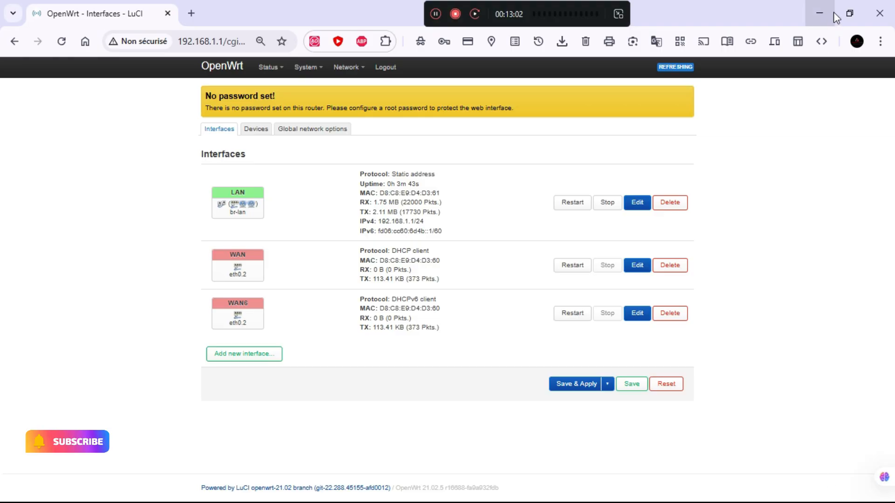
{"action": "left_click", "coordinate": [847, 12]}
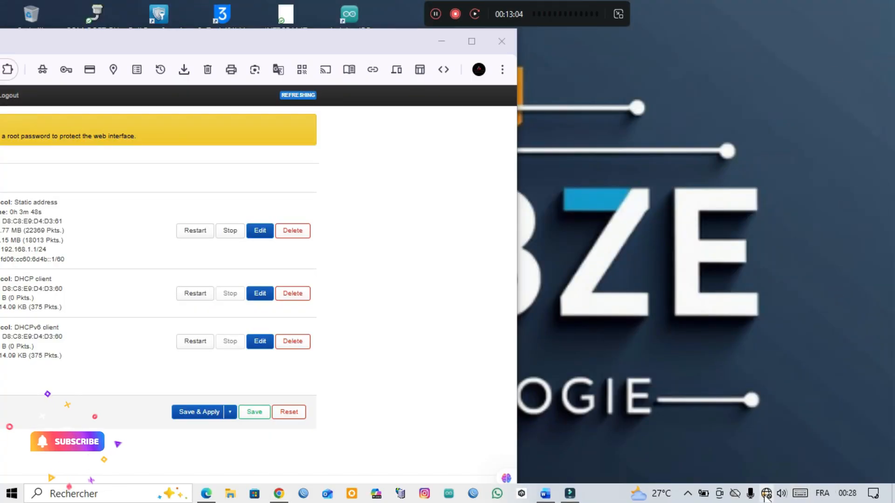
{"action": "left_click", "coordinate": [767, 494]}
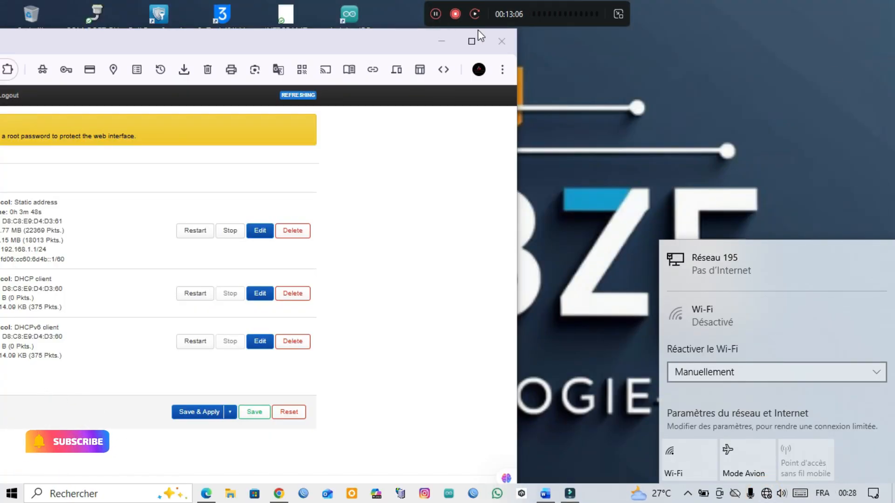
{"action": "left_click", "coordinate": [471, 41]}
- Reboot the router from its system administration options
{"action": "mouse_move", "coordinate": [308, 74]}
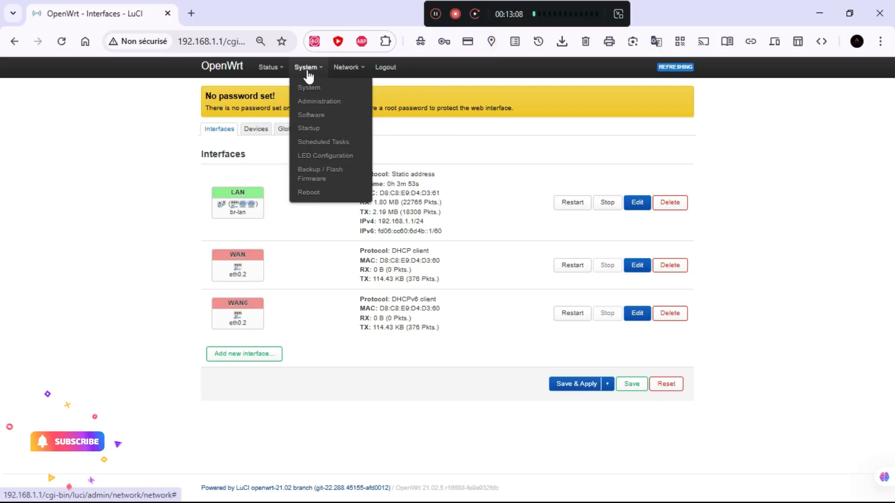
{"action": "left_click", "coordinate": [303, 67]}
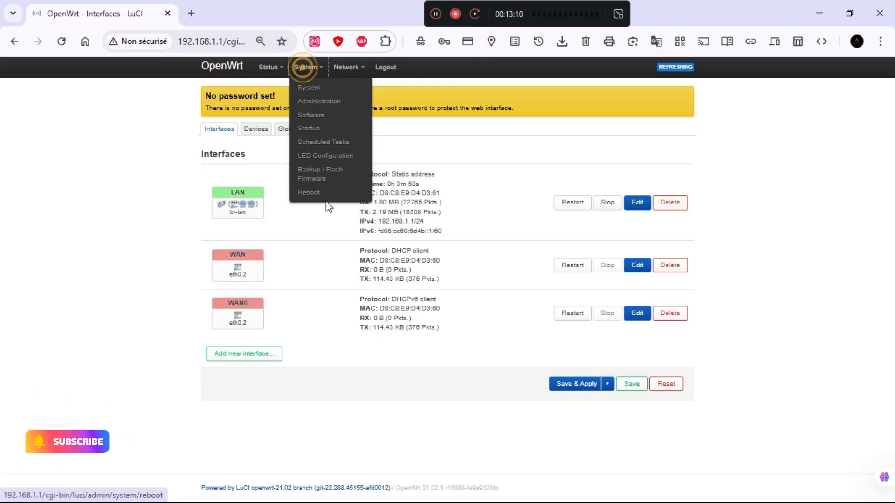
{"action": "left_click", "coordinate": [325, 193]}
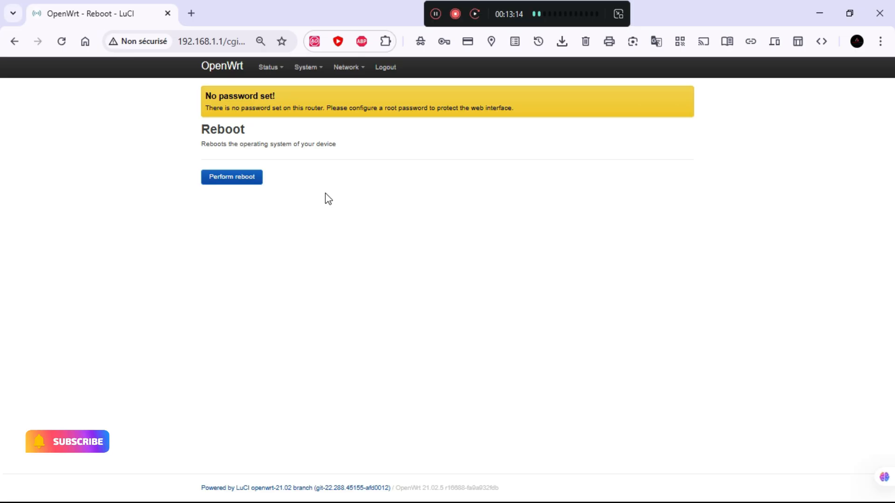
{"action": "left_click", "coordinate": [230, 179]}
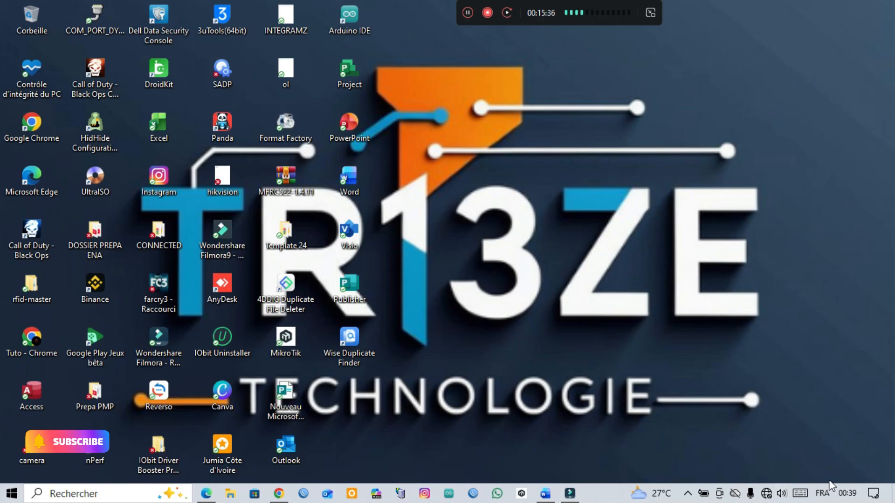
- Open the computer's network connection overview in Windows to check the wired connection
{"action": "mouse_move", "coordinate": [765, 501]}
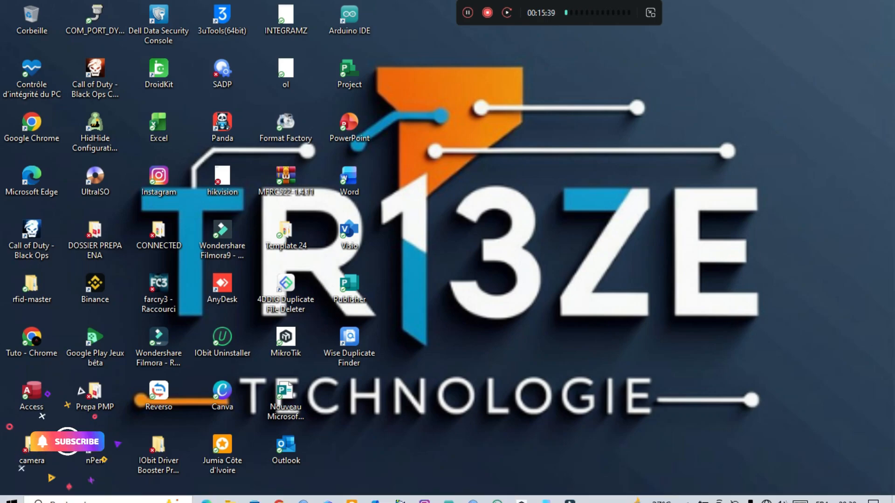
{"action": "left_click", "coordinate": [767, 495]}
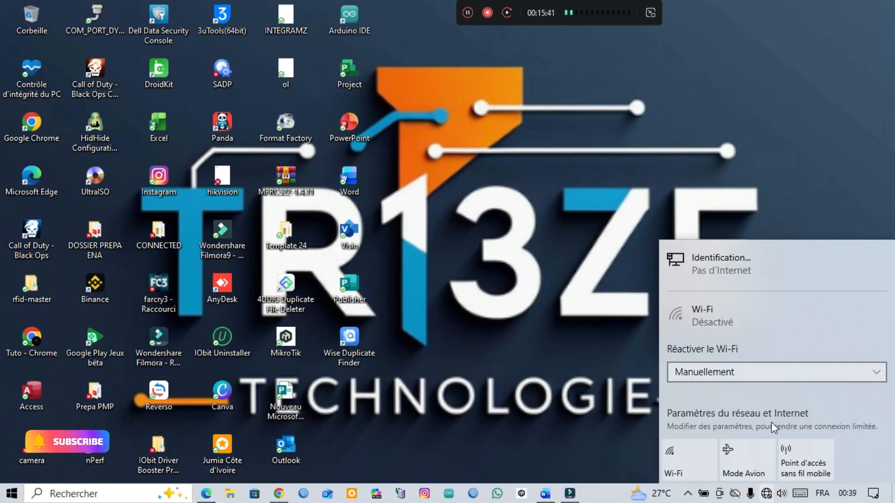